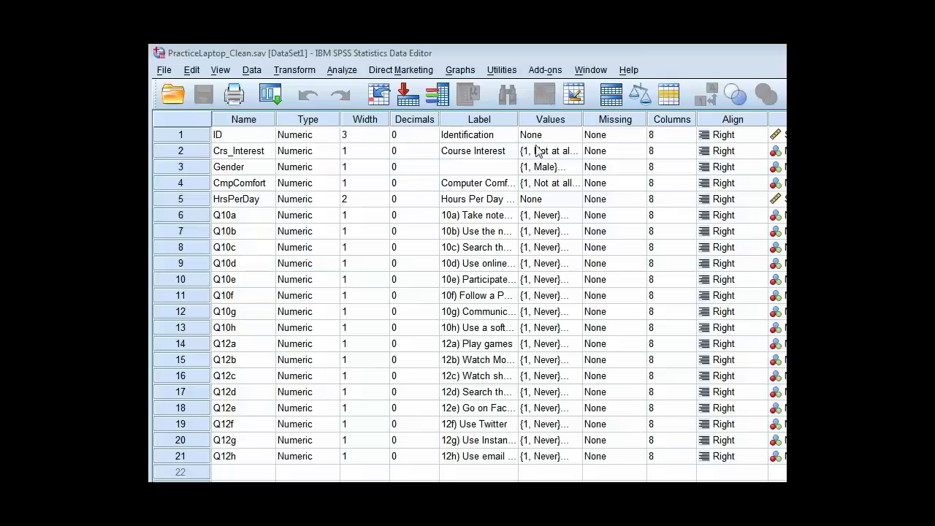
- Widen the Label column and check the value labels defined for the Gender variable
drag(518, 117, 559, 117)
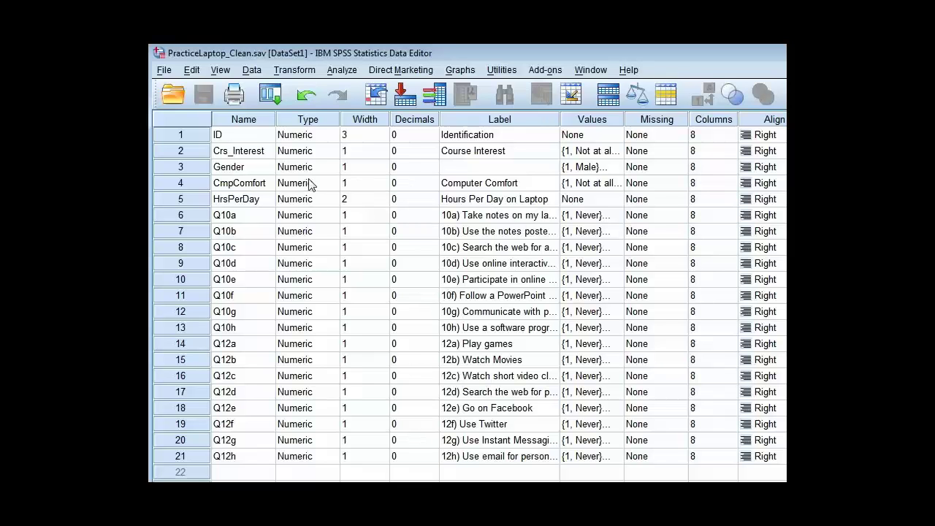
click(618, 170)
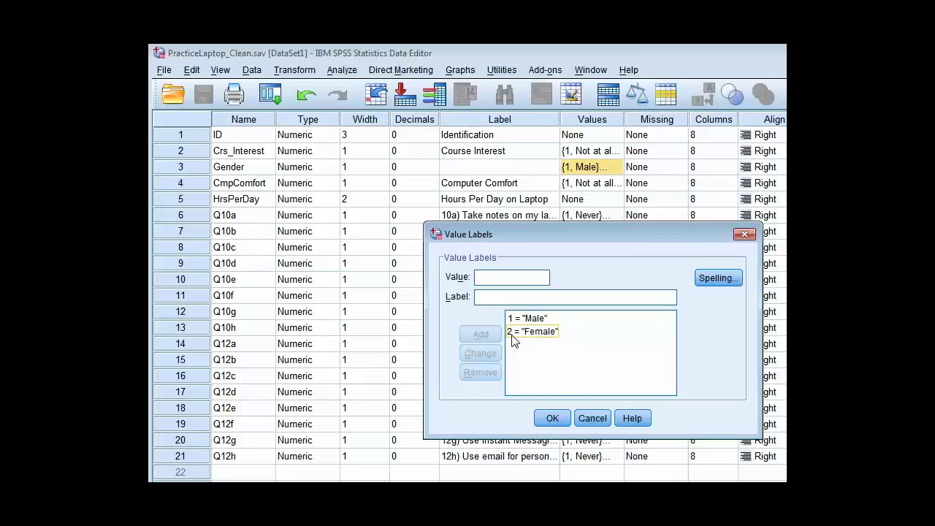
click(553, 419)
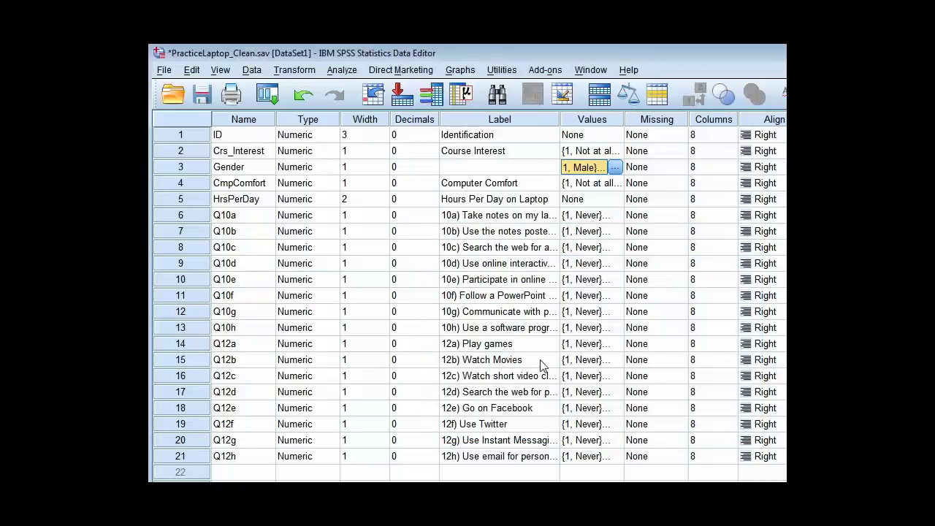
- Start an Independent-Samples T Test with Gender as the grouping variable
click(341, 73)
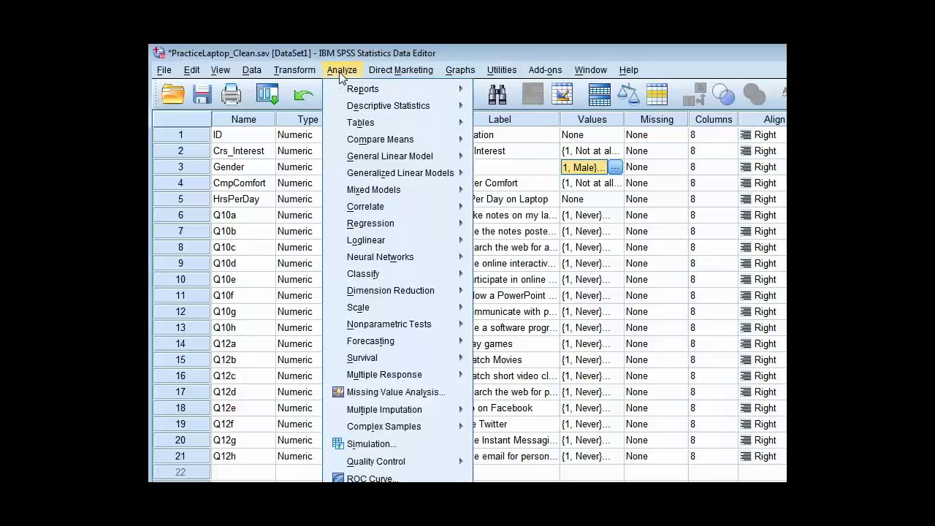
mouse_move(352, 140)
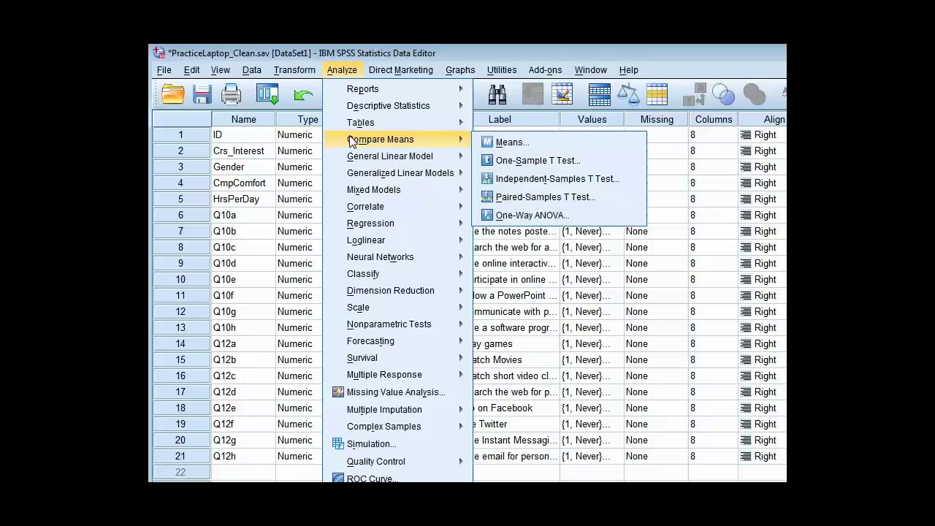
click(515, 181)
drag(478, 260, 479, 114)
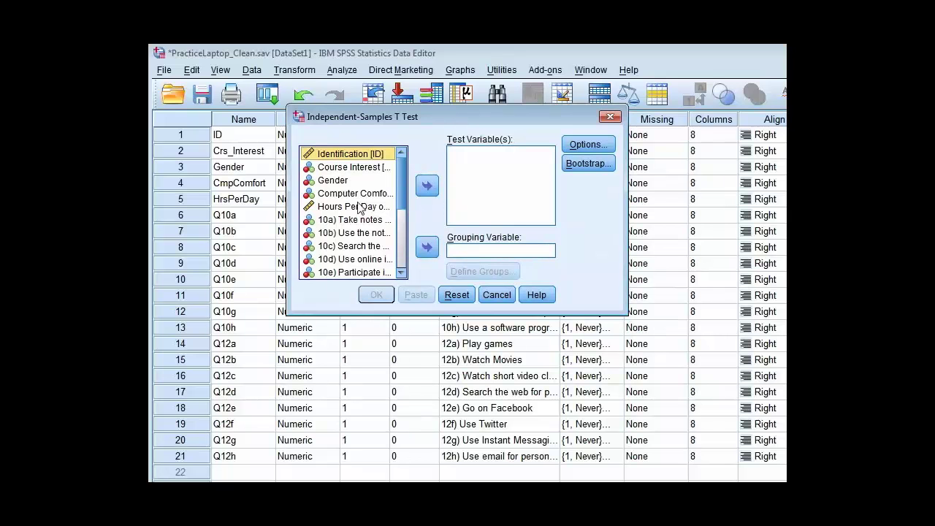
click(340, 181)
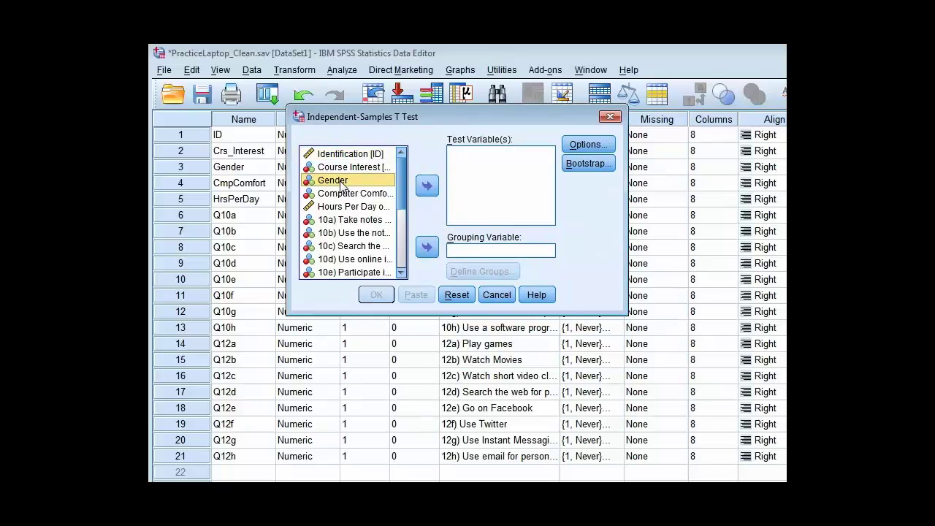
click(426, 249)
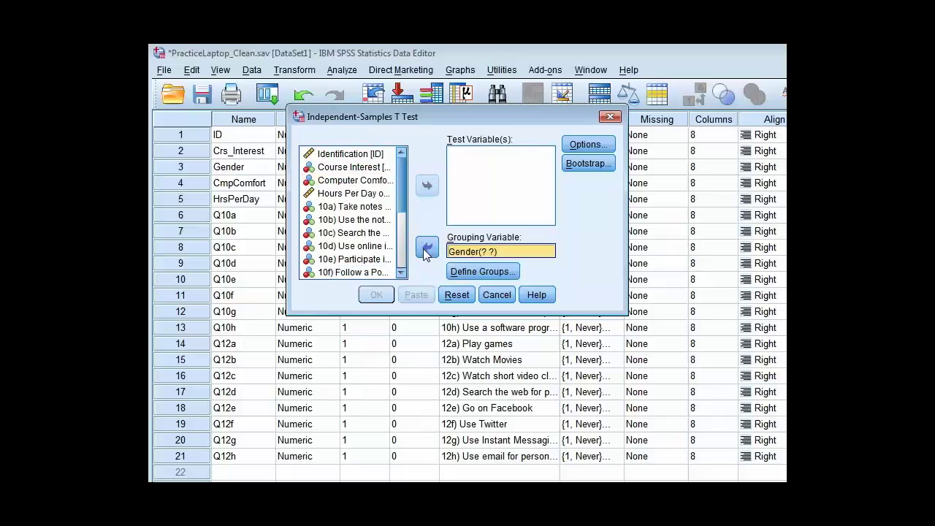
- Define the Gender groups with specified values 1 for Group 1 and 2 for Group 2
click(493, 276)
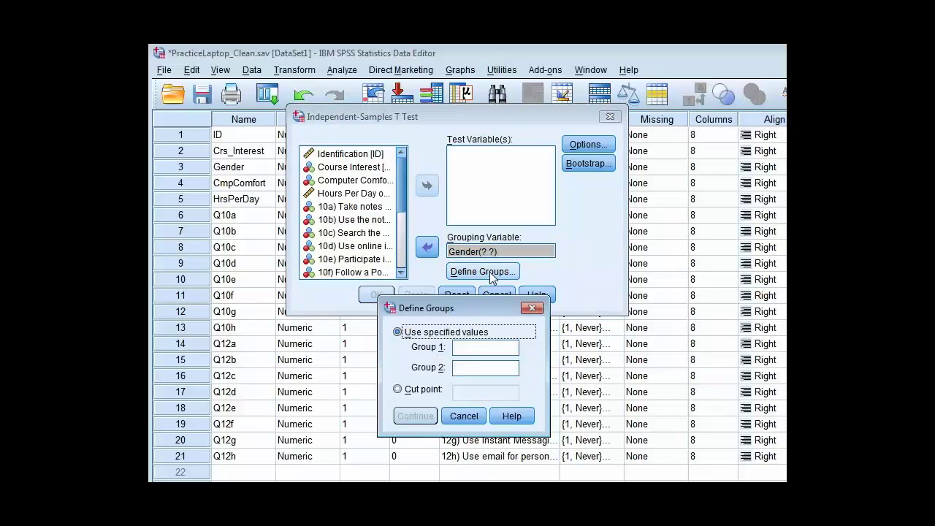
click(463, 346)
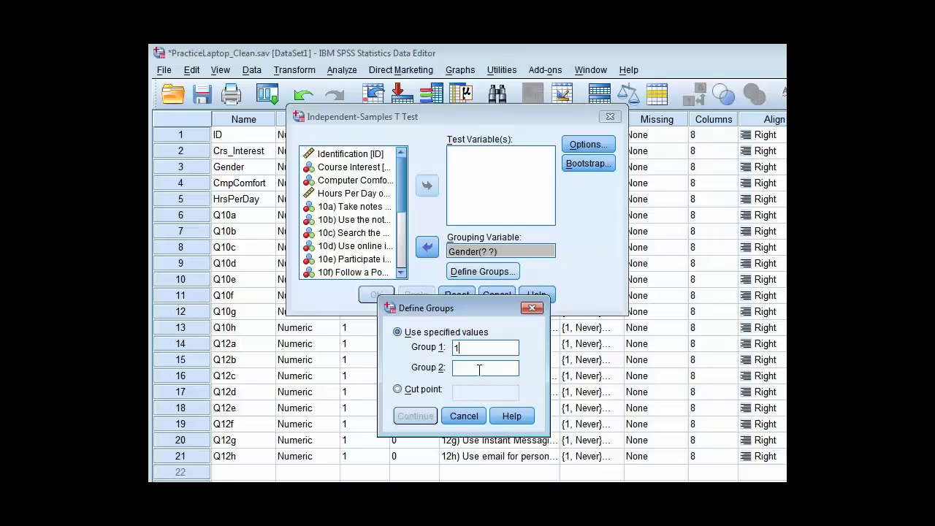
text(2)
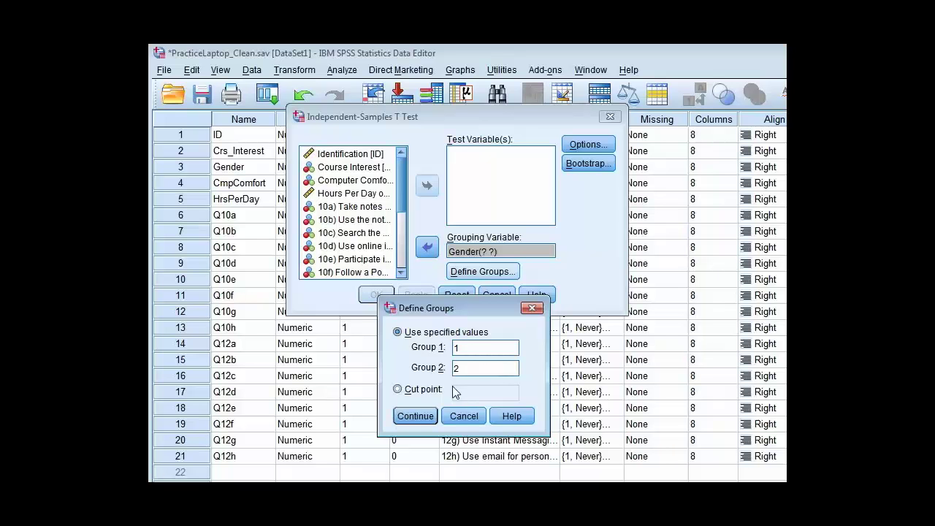
click(415, 415)
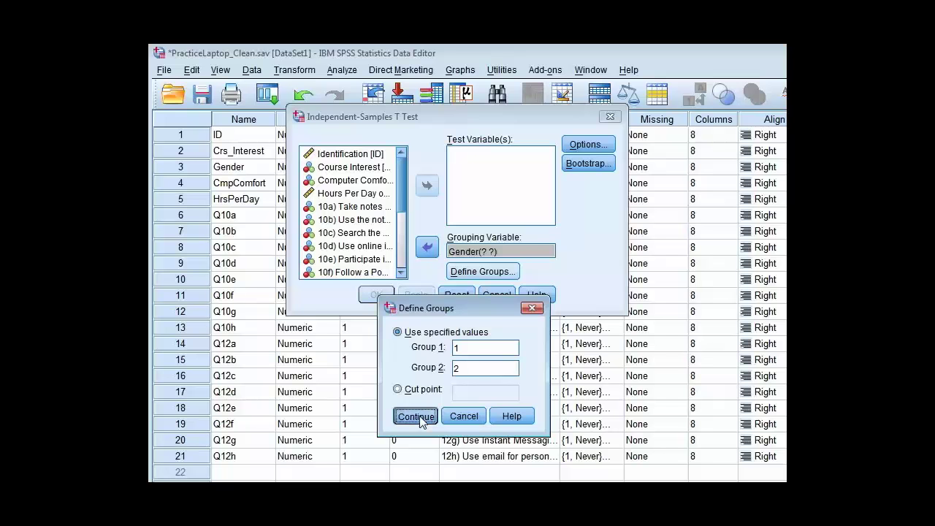
- Add Course Interest, Computer Comfort and Hours Per Day on Laptop as test variables and run the t test
click(349, 167)
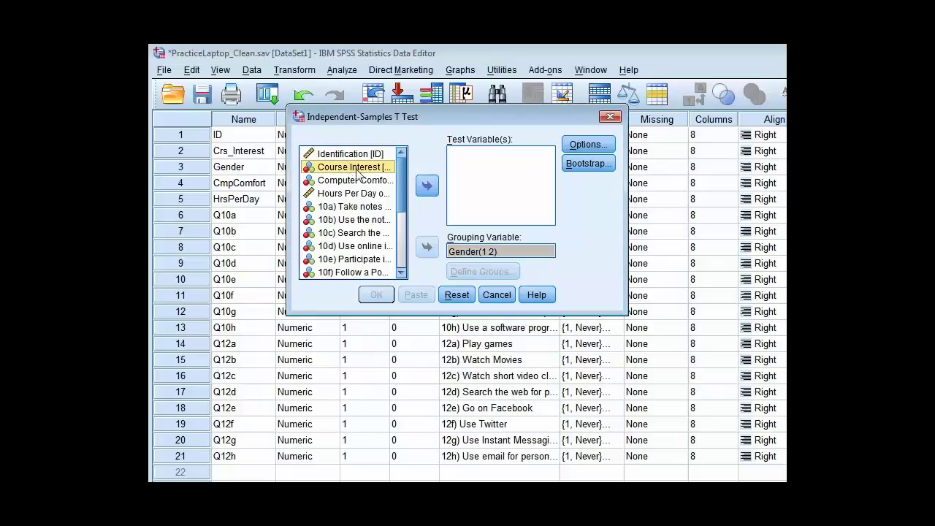
double_click(350, 168)
click(349, 167)
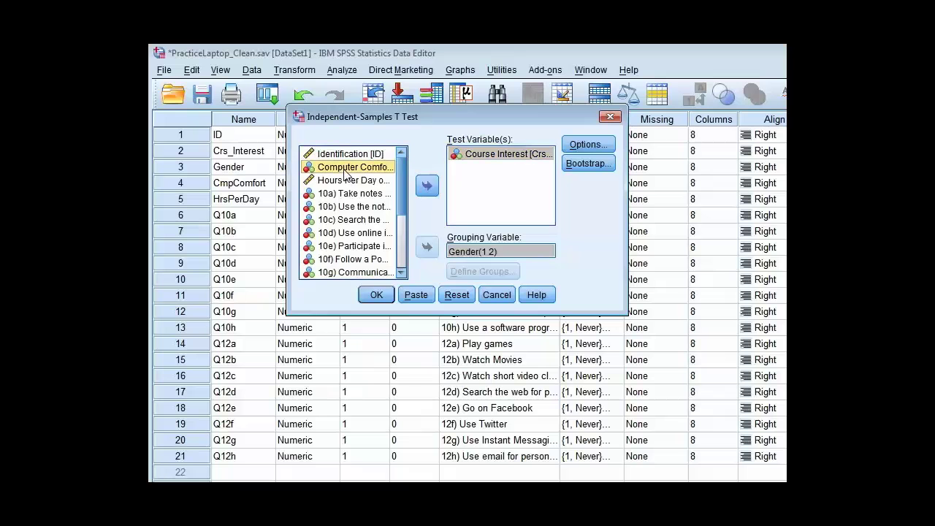
click(426, 187)
click(350, 167)
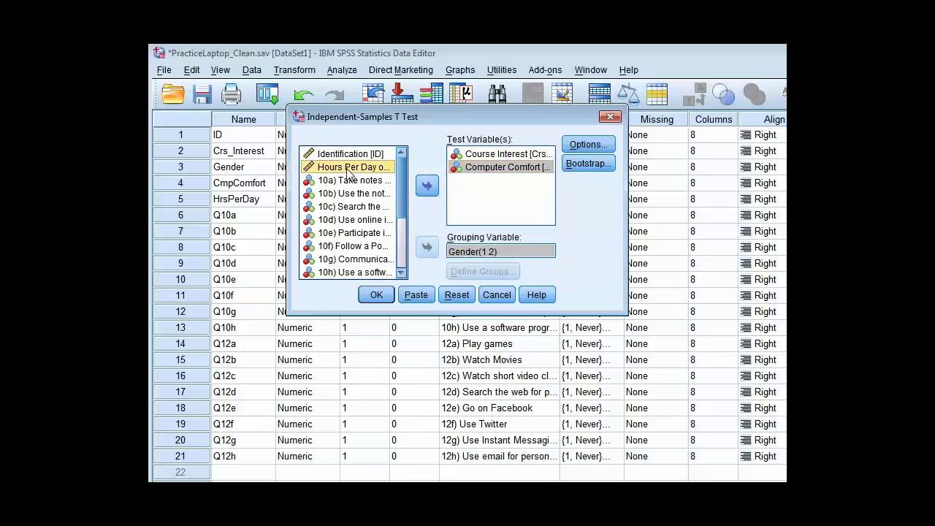
click(427, 187)
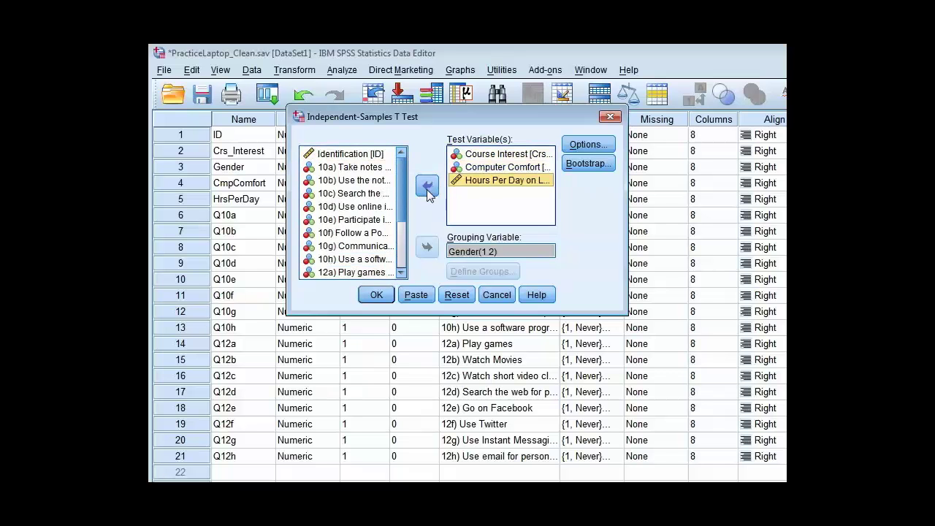
click(381, 299)
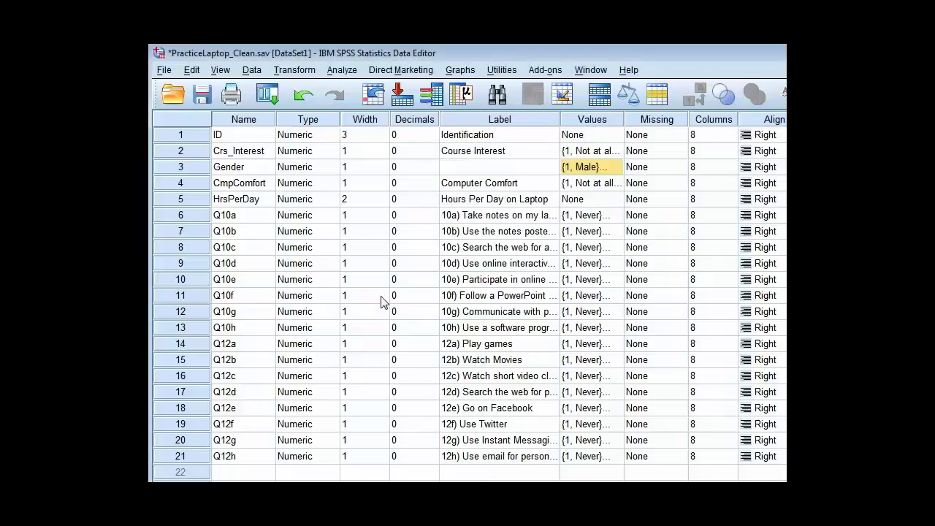
- Examine the Group Statistics and Independent Samples Test tables in the T-Test output
drag(473, 44, 369, 54)
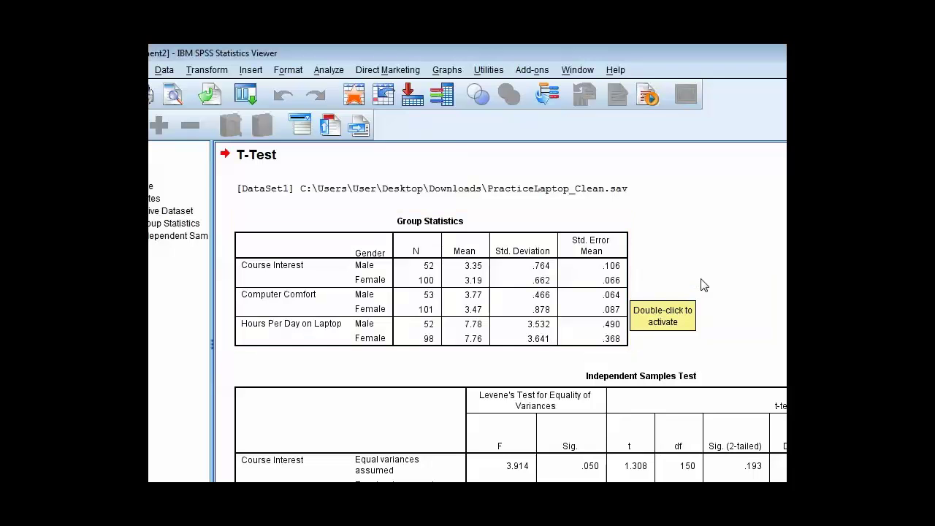
scroll(701, 285, down, 3)
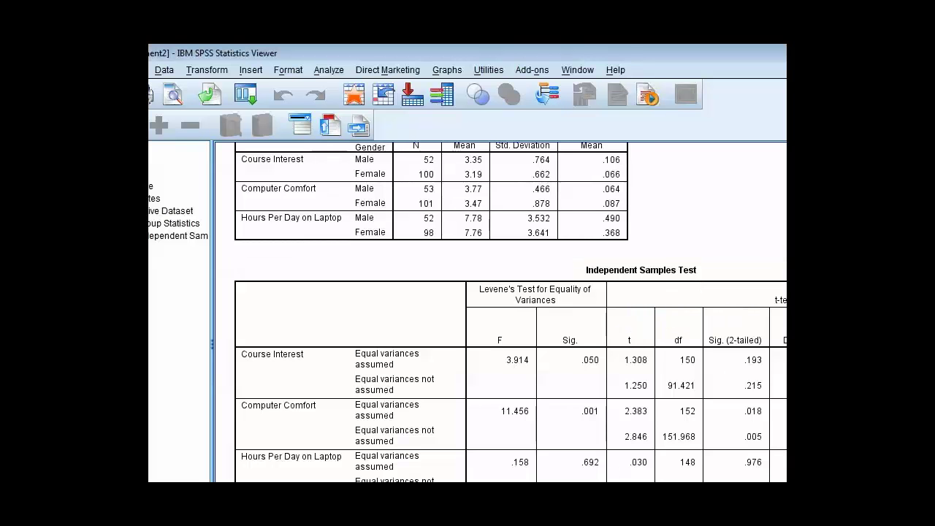
scroll(424, 406, right, 1)
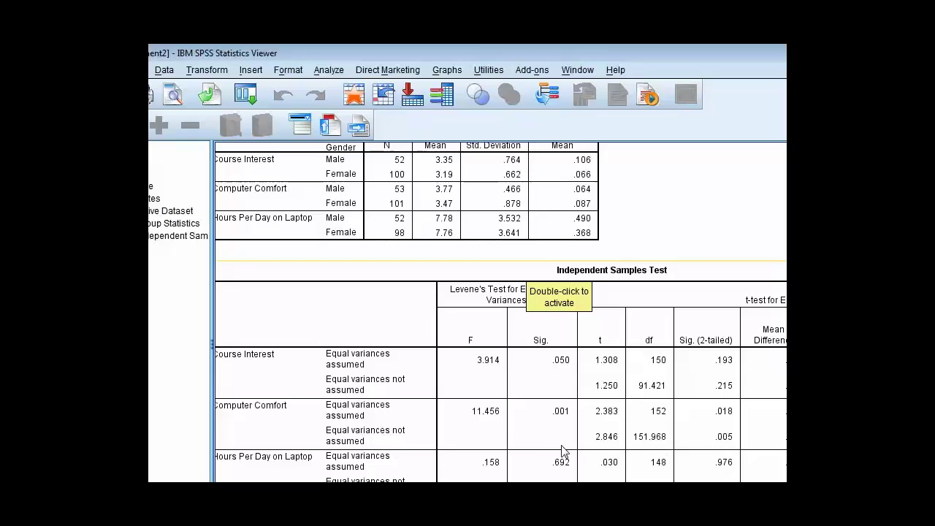
click(383, 459)
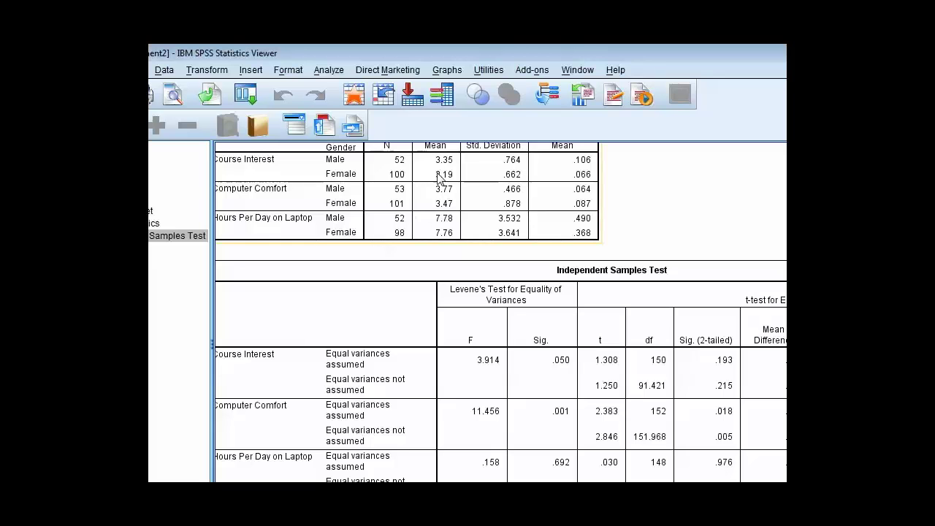
- Reopen the Independent-Samples T Test setup and review the group values defined for Gender without changing them
click(328, 71)
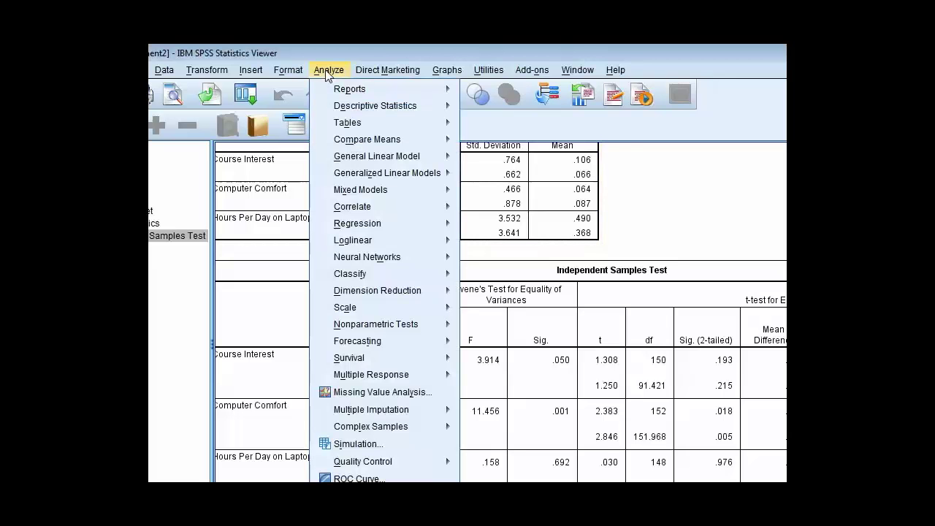
mouse_move(340, 139)
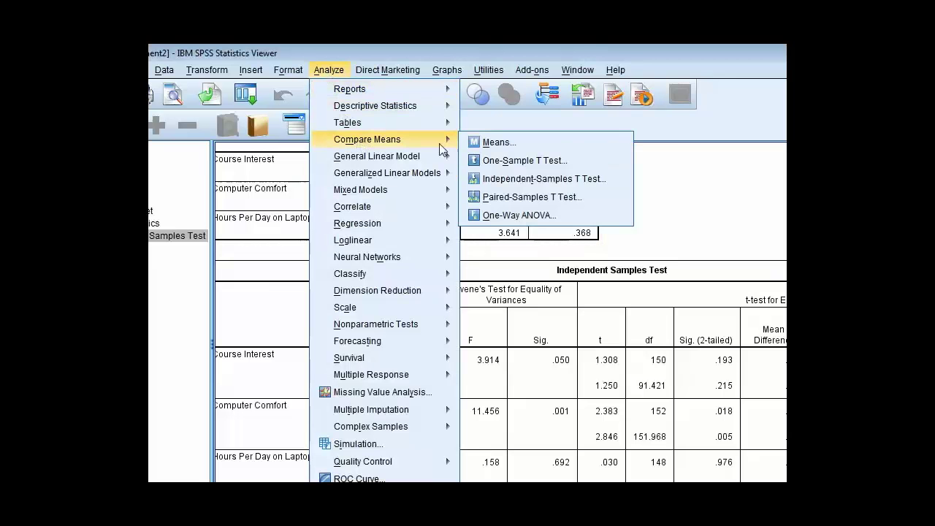
click(527, 180)
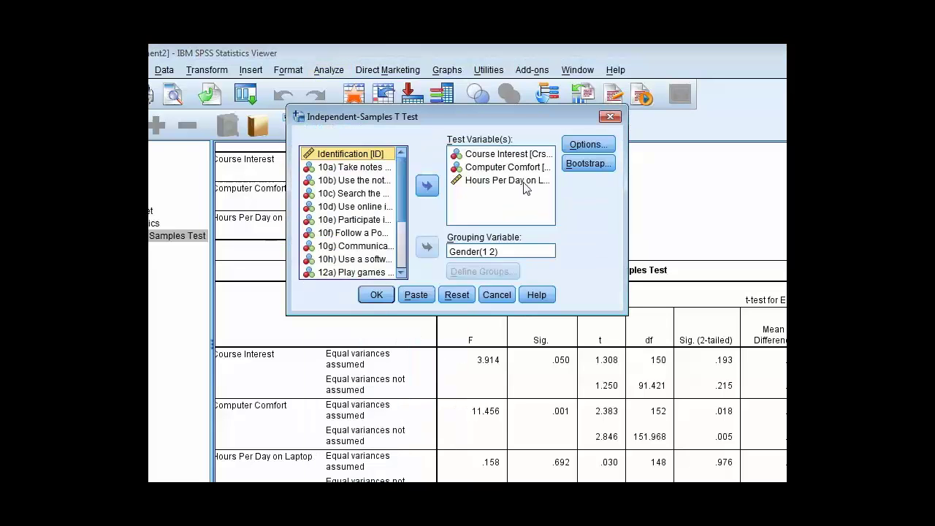
click(475, 253)
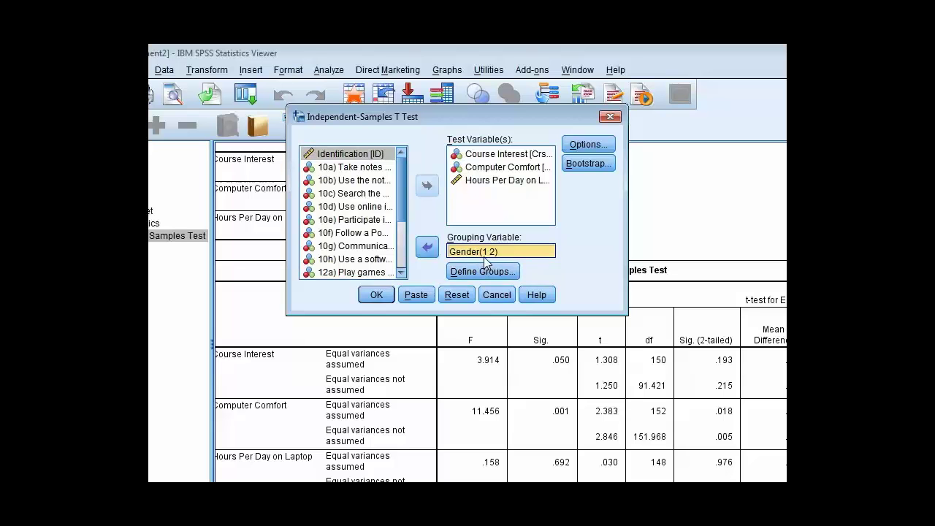
click(485, 271)
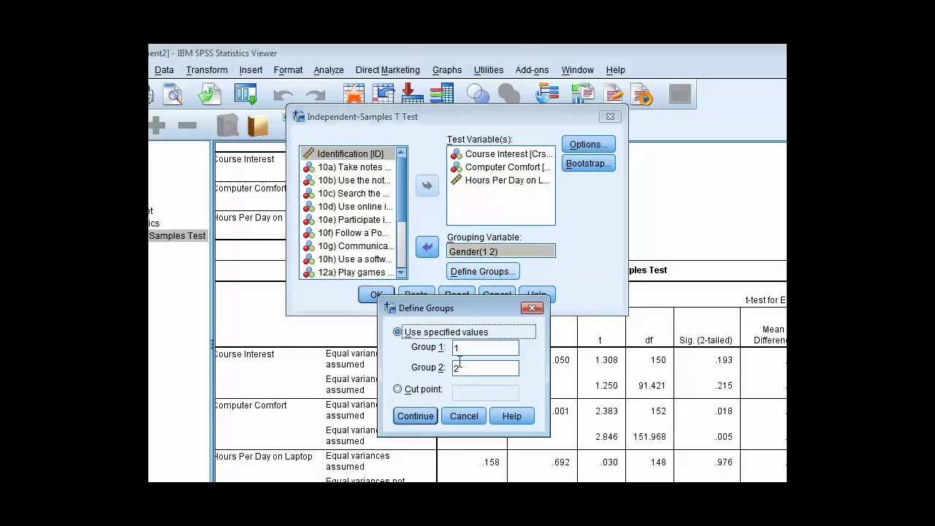
click(464, 417)
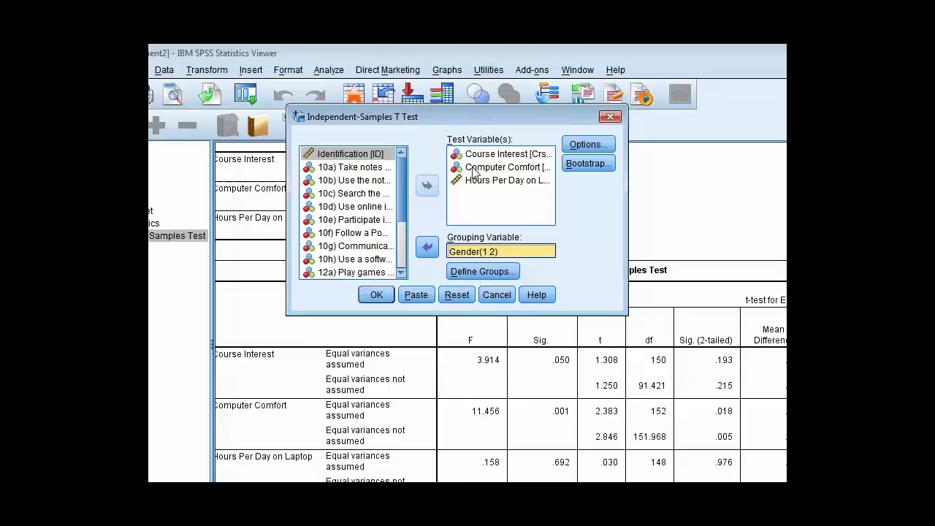
- Run the t test again with the same variables and examine its Group Statistics and Independent Samples Test tables
click(376, 297)
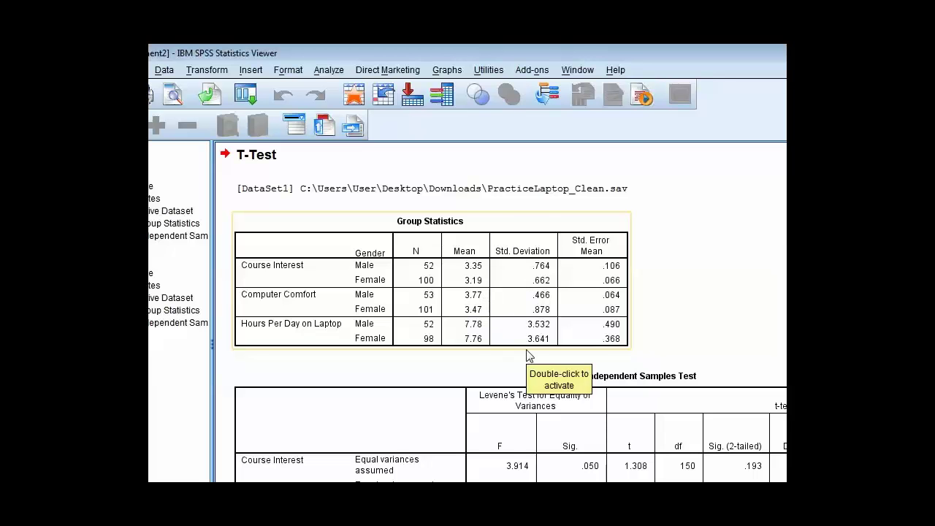
scroll(528, 358, down, 3)
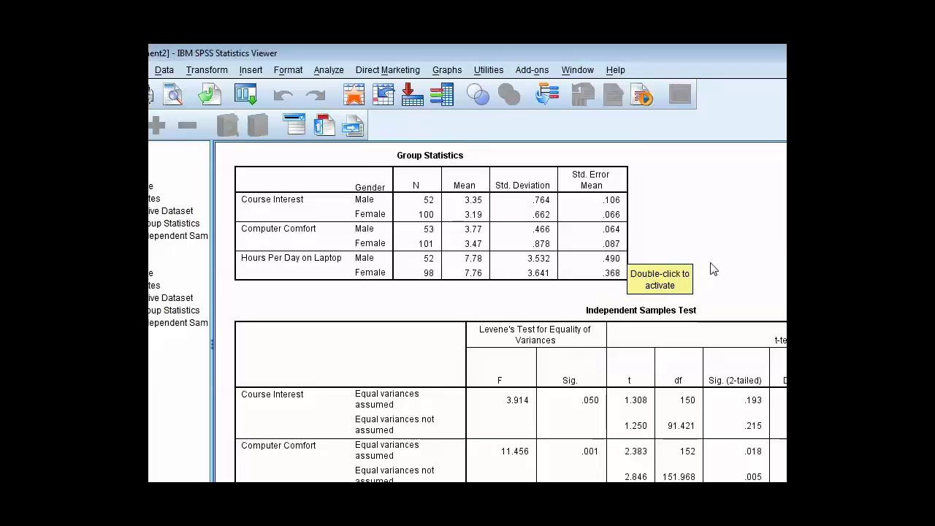
scroll(714, 265, down, 2)
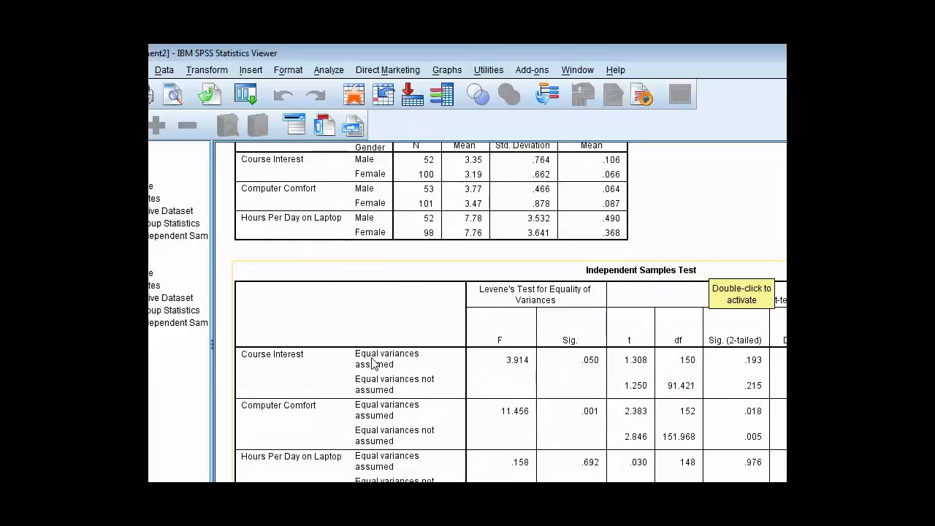